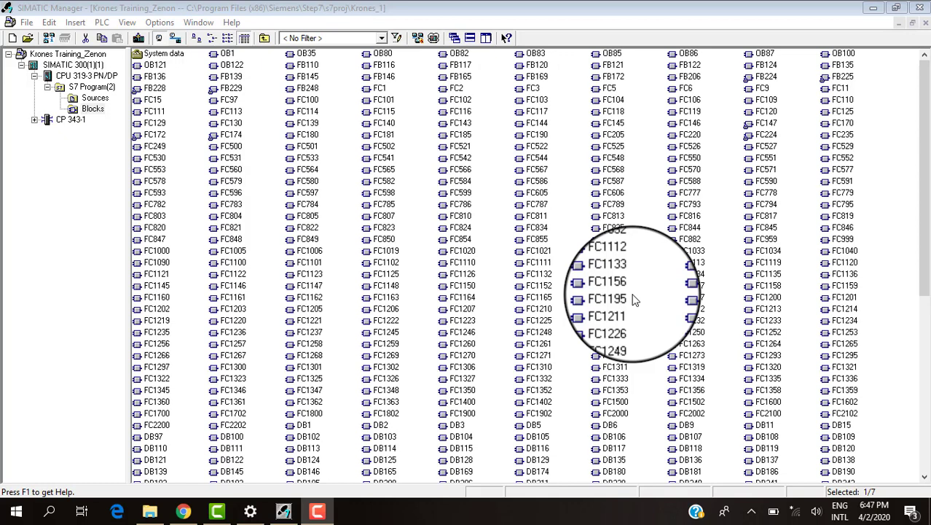
Start a block comparison for the Blocks folder, set its type to Path 1/Path 2, and open the Path 1 selection.
{"action": "left_click", "coordinate": [159, 23]}
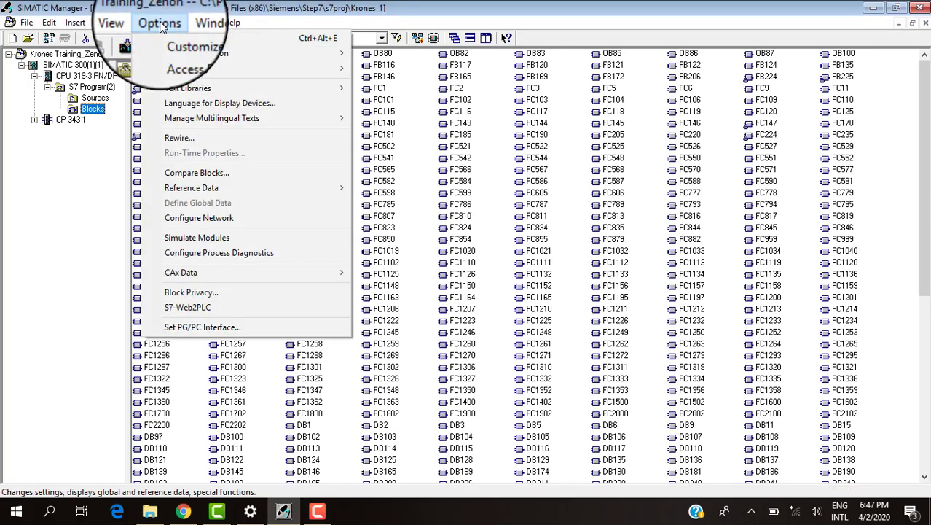
{"action": "left_click", "coordinate": [211, 172]}
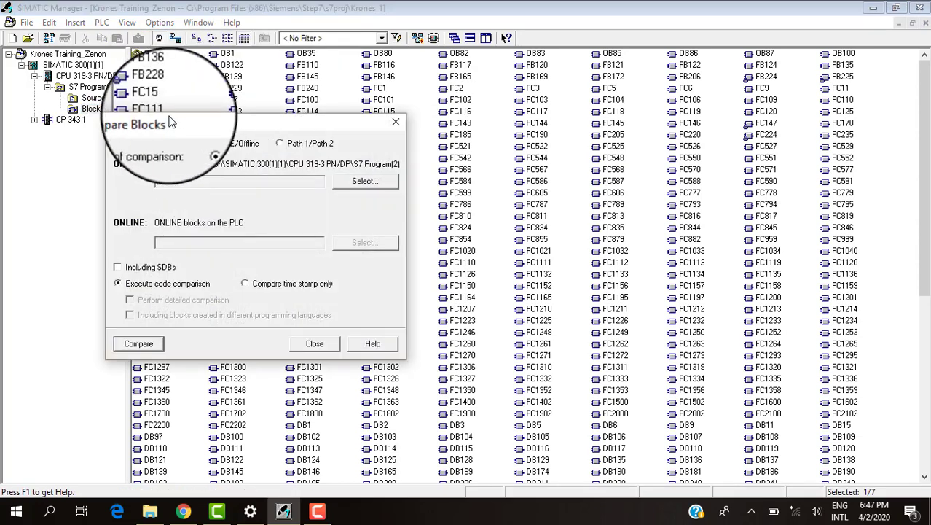
{"action": "left_click_drag", "start_coordinate": [170, 122], "coordinate": [231, 128]}
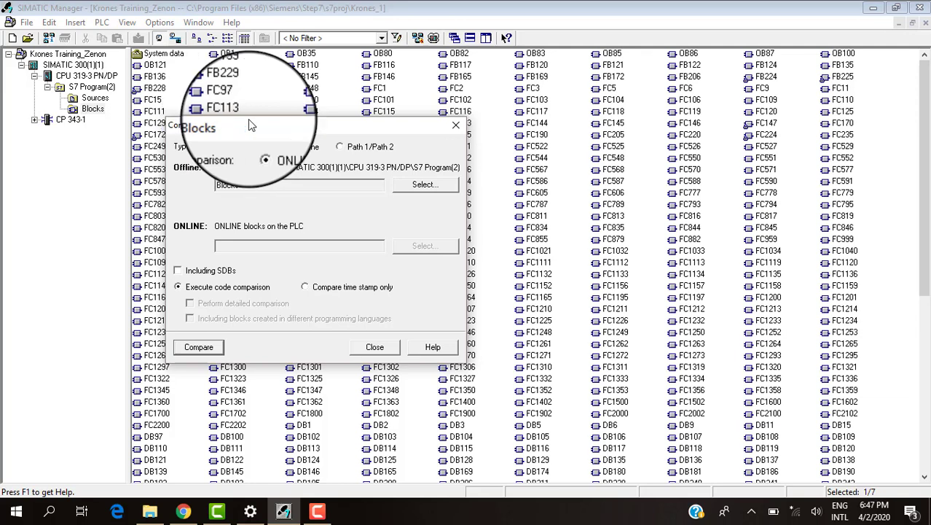
{"action": "left_click", "coordinate": [340, 149]}
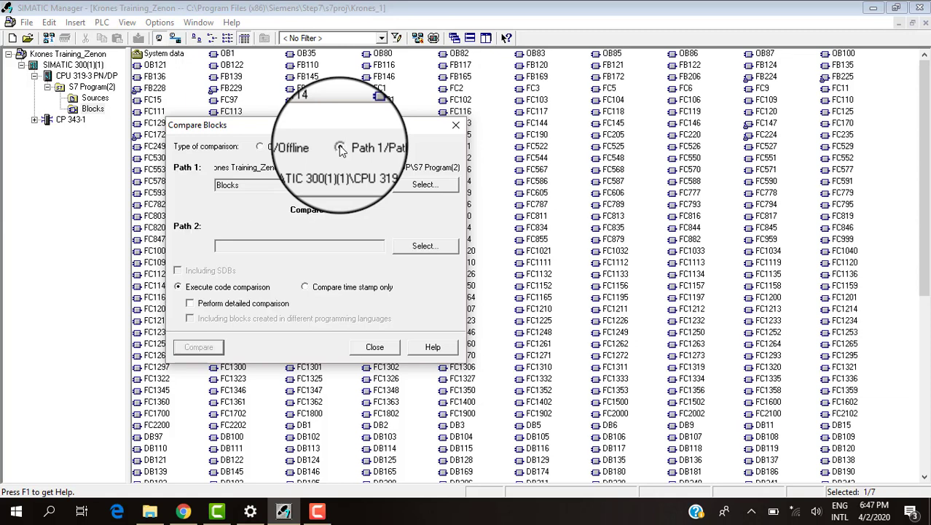
{"action": "left_click", "coordinate": [432, 186]}
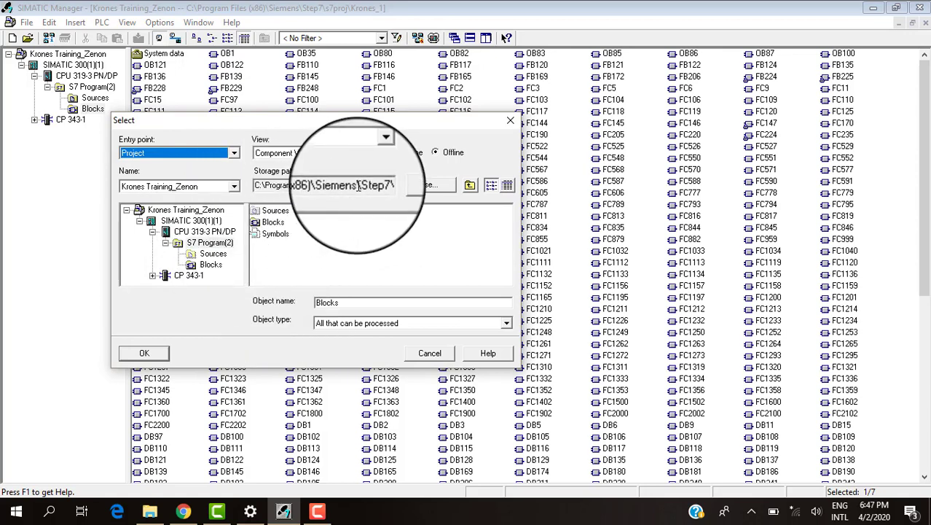
{"action": "left_click_drag", "start_coordinate": [357, 188], "coordinate": [276, 182]}
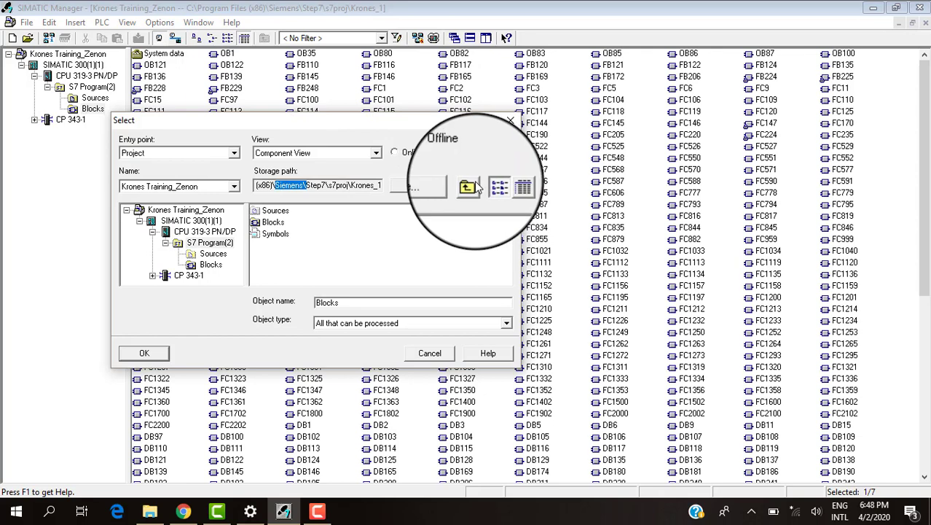
{"action": "left_click", "coordinate": [473, 187]}
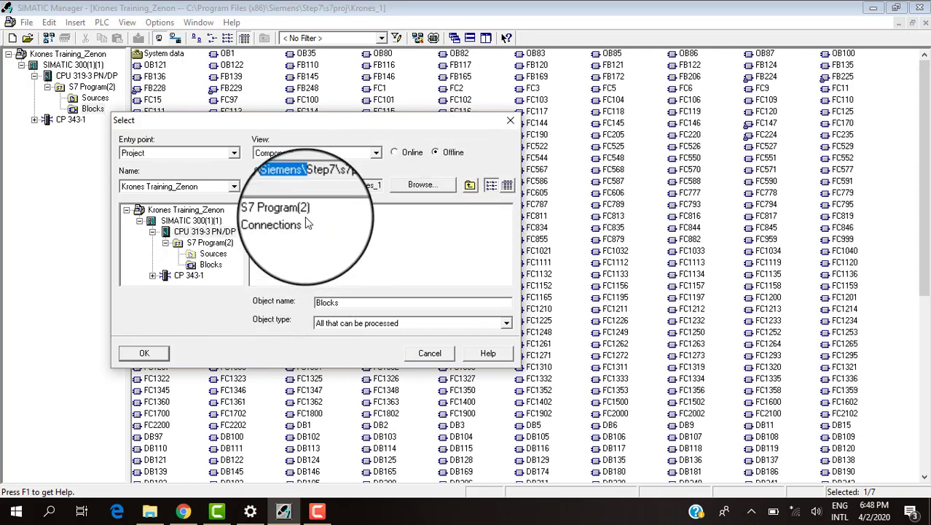
{"action": "left_click", "coordinate": [470, 186]}
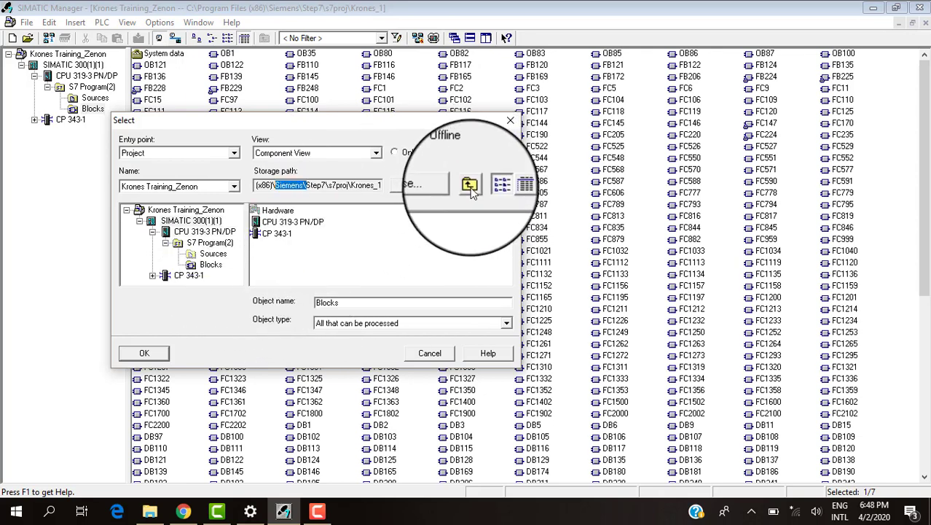
{"action": "left_click", "coordinate": [470, 186]}
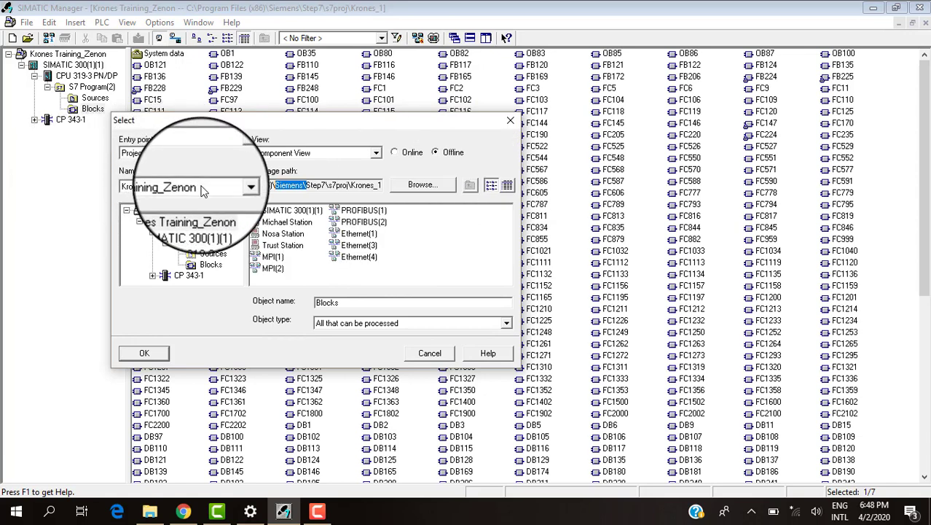
Browse the S7Proj directory and choose the Kb4063_2 project as the source for Path 1.
{"action": "left_click", "coordinate": [432, 188]}
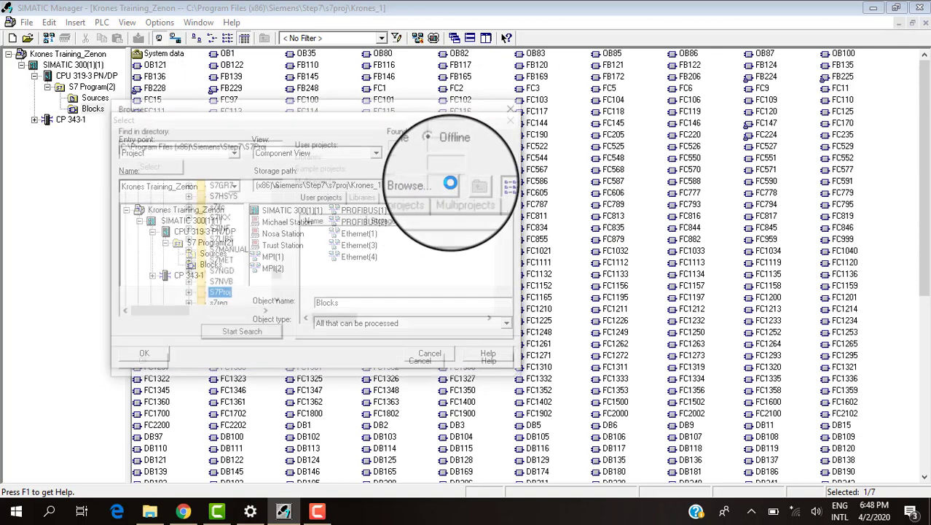
{"action": "left_click", "coordinate": [186, 293]}
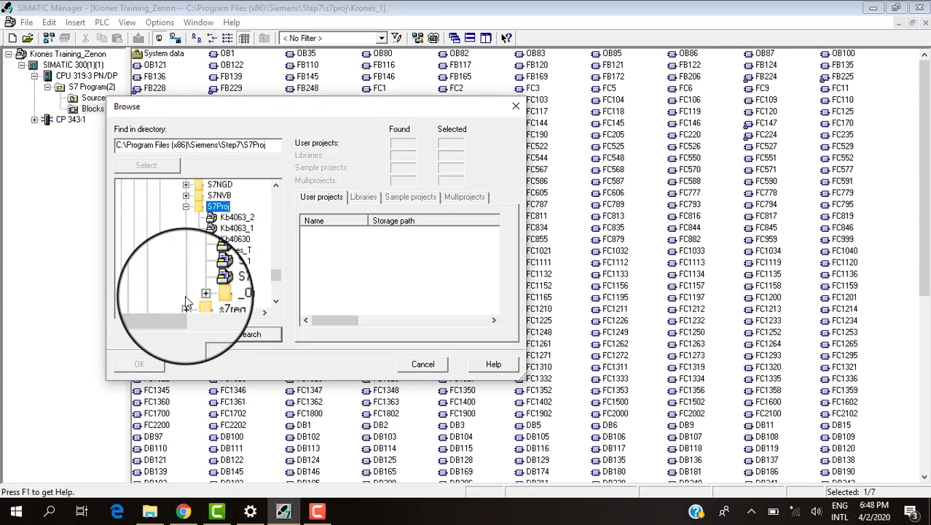
{"action": "left_click", "coordinate": [237, 250]}
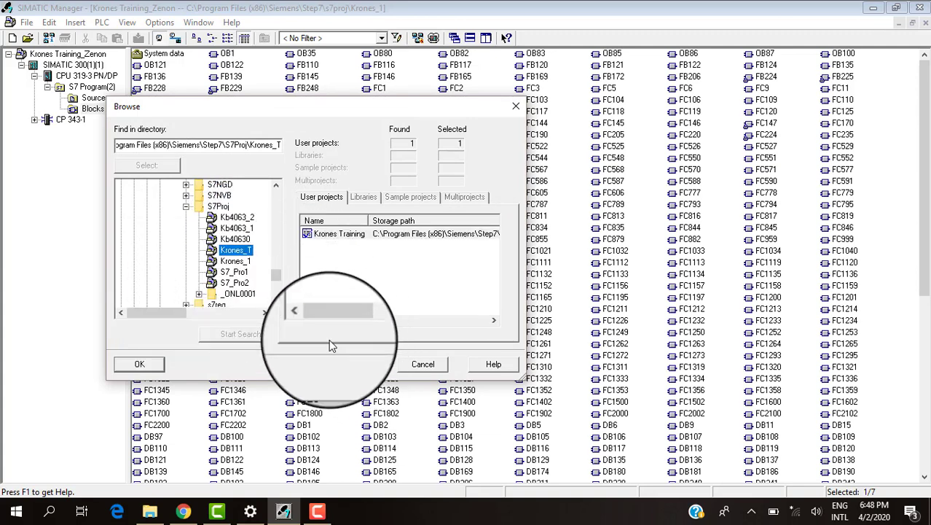
{"action": "left_click", "coordinate": [237, 220]}
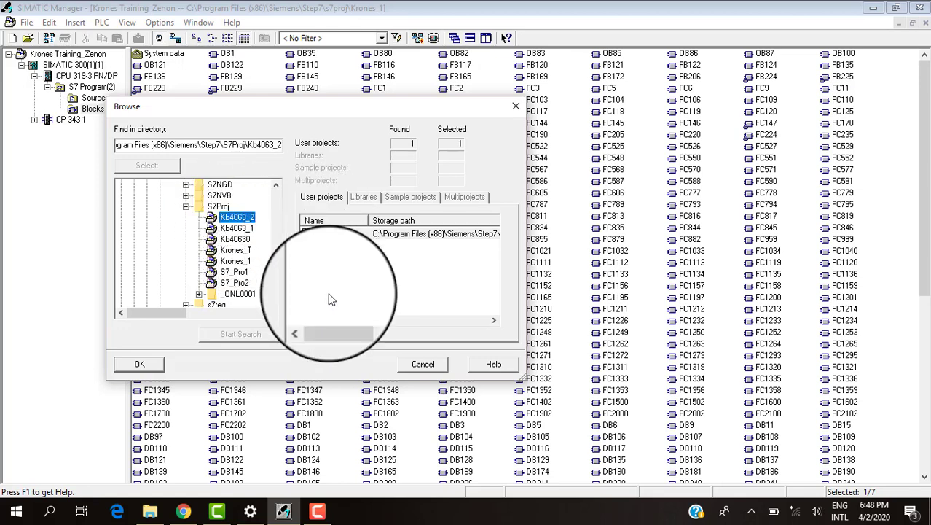
{"action": "left_click", "coordinate": [142, 364]}
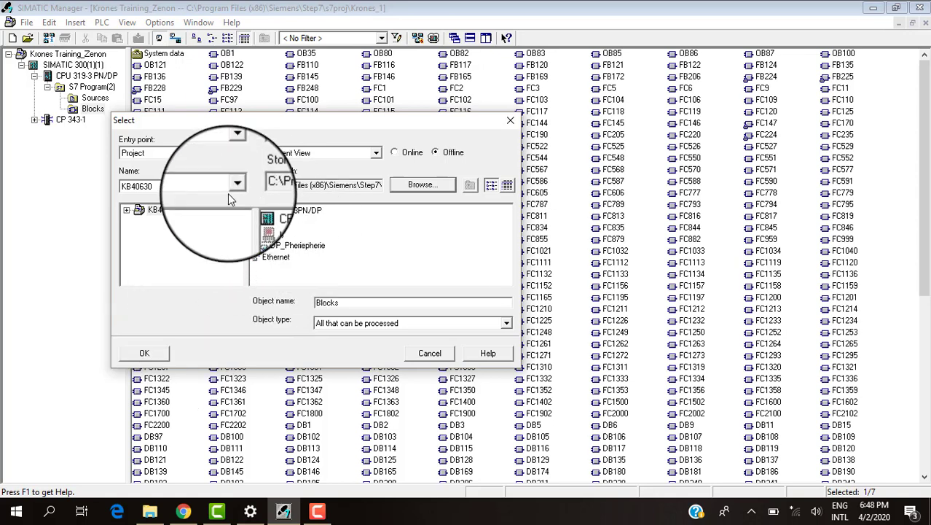
Set Path 1 to the Bausteine folder under MI_SE2013_10 in the project's CPU 319-3 PN/DP.
{"action": "left_click", "coordinate": [127, 210]}
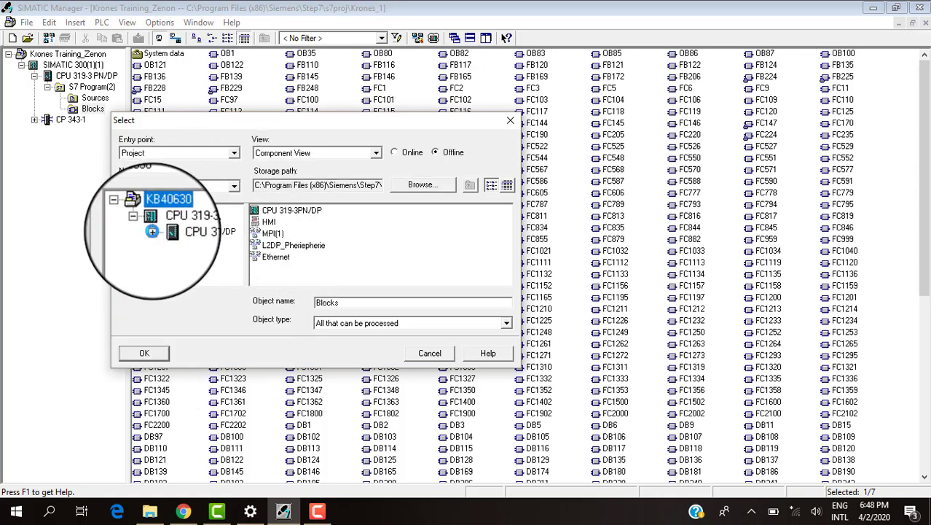
{"action": "left_click", "coordinate": [158, 239]}
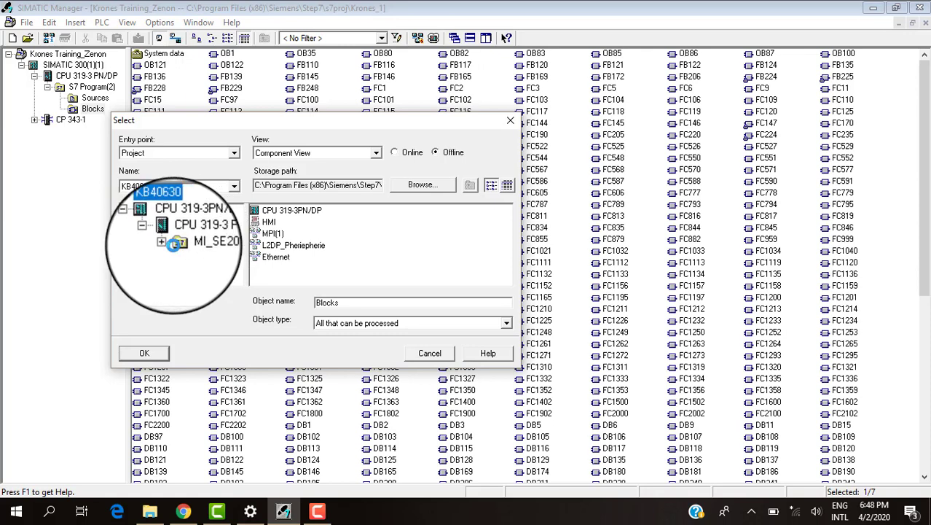
{"action": "left_click", "coordinate": [167, 250]}
{"action": "left_click", "coordinate": [207, 268]}
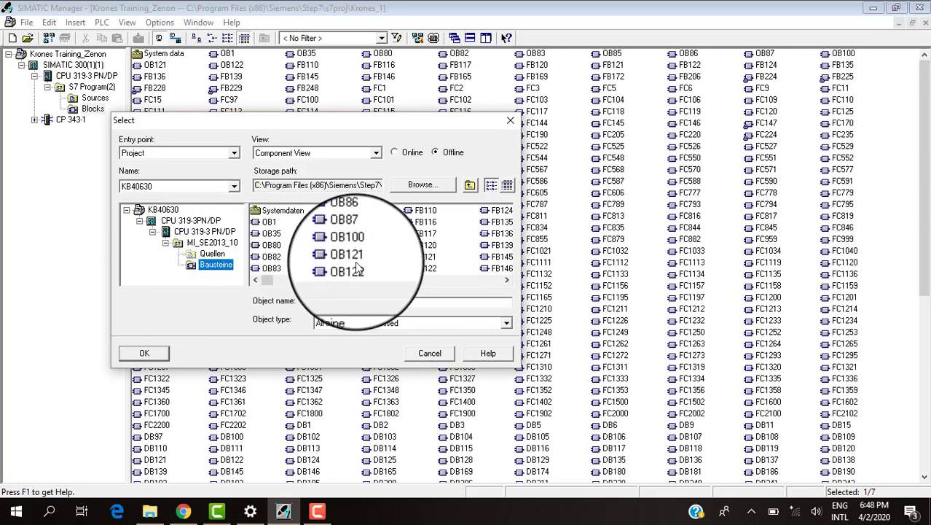
{"action": "left_click", "coordinate": [149, 353]}
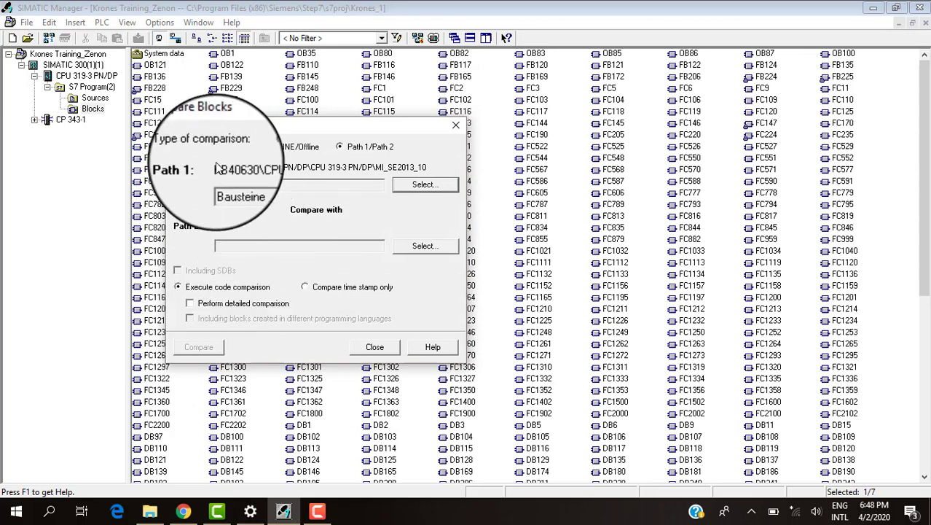
Browse the S7Proj directory for Path 2 and choose the Kb4063_1 project.
{"action": "left_click", "coordinate": [430, 252]}
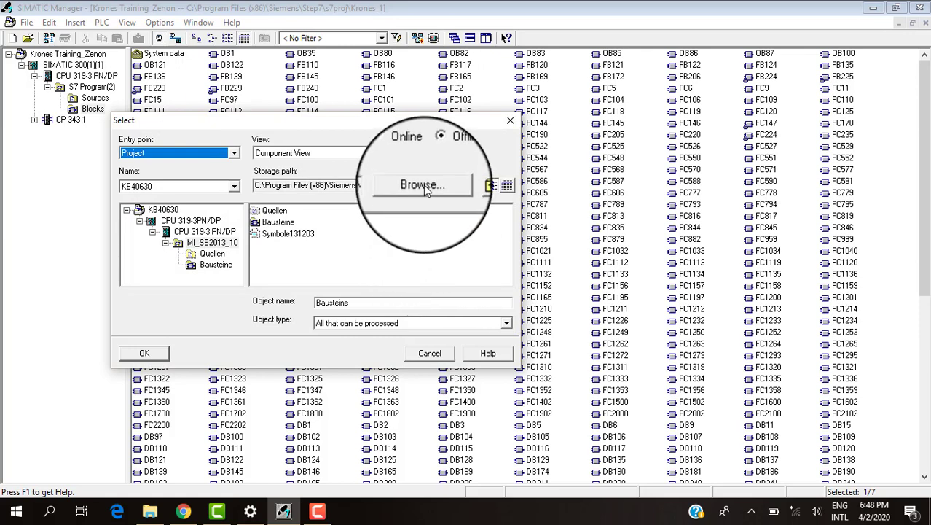
{"action": "left_click", "coordinate": [423, 184]}
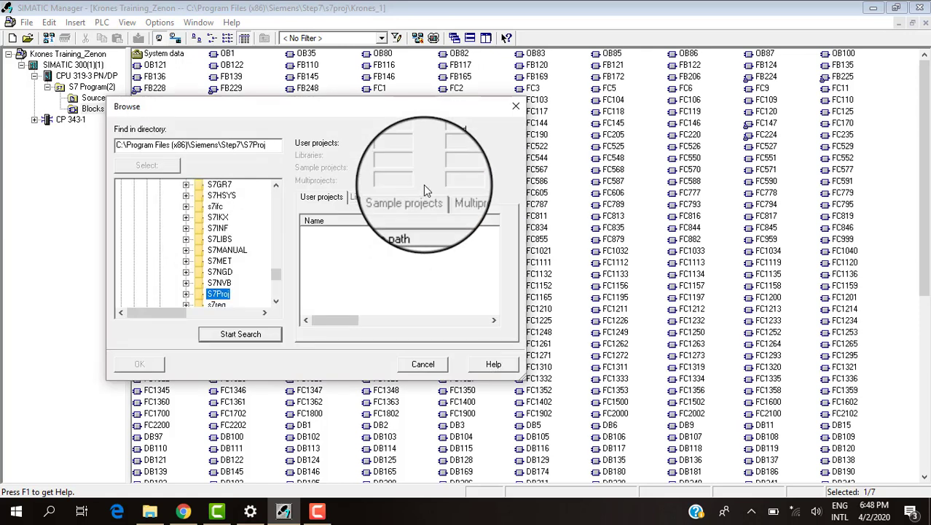
{"action": "left_click", "coordinate": [186, 295]}
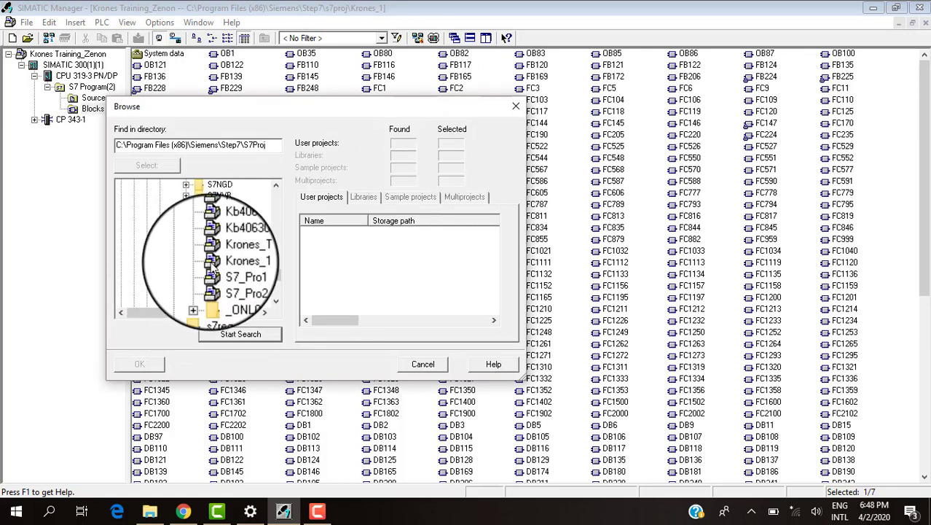
{"action": "left_click", "coordinate": [236, 229]}
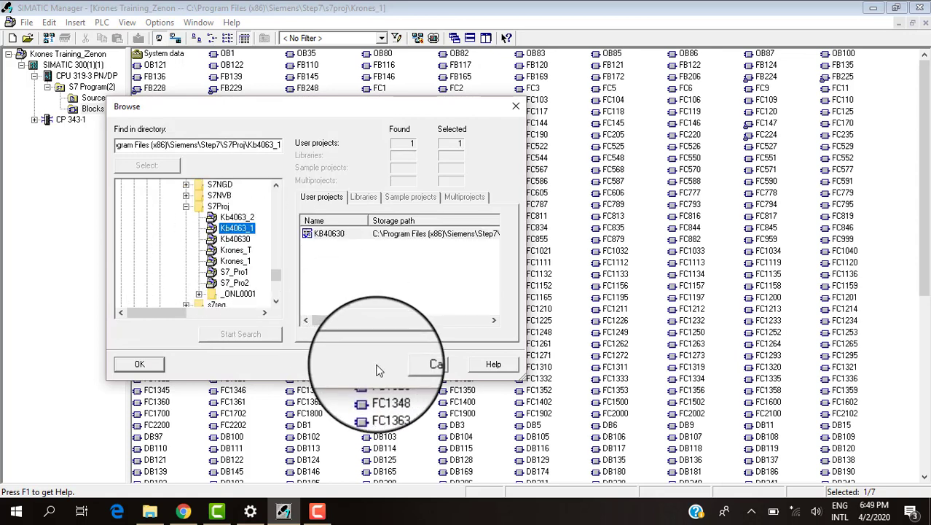
{"action": "left_click", "coordinate": [139, 364]}
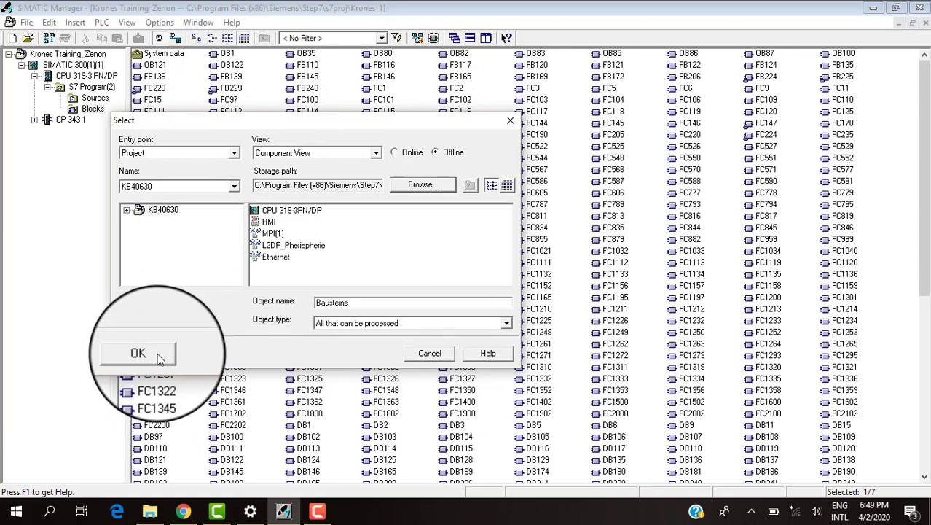
Set Path 2 to the Bausteine folder under MI_SE2013_10 in the chosen project's CPU 319-3 PN/DP.
{"action": "left_click", "coordinate": [159, 358]}
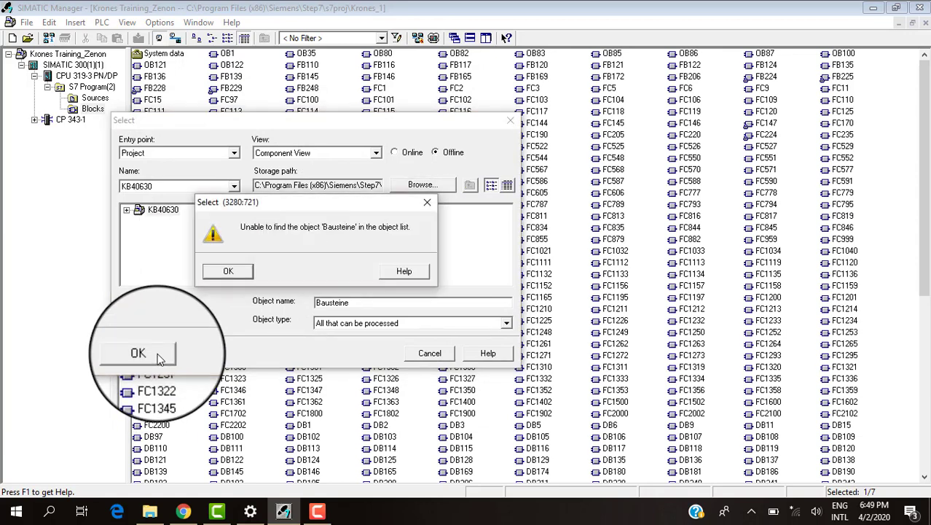
{"action": "left_click", "coordinate": [235, 274]}
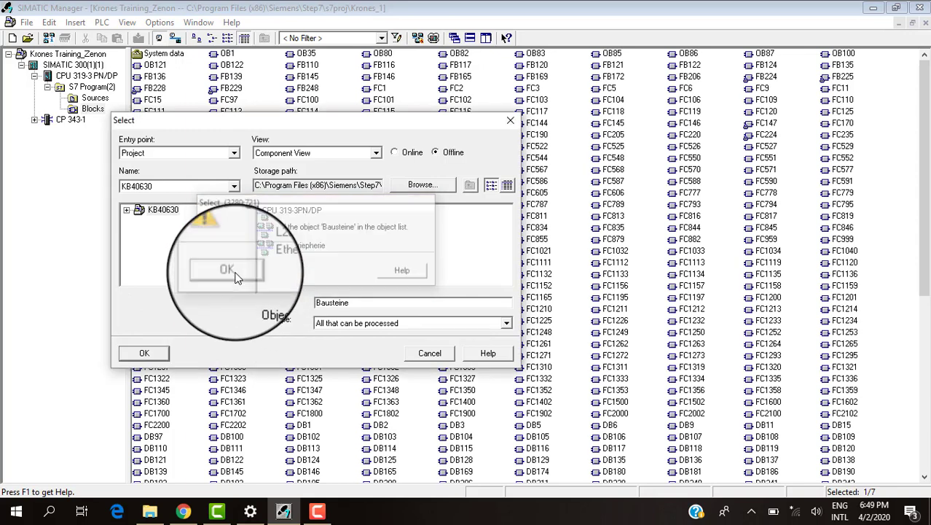
{"action": "left_click", "coordinate": [126, 212]}
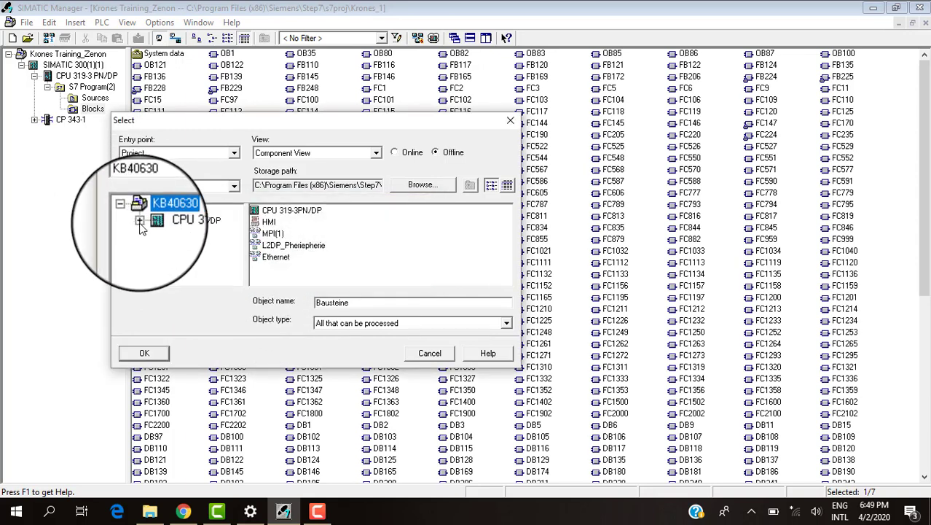
{"action": "left_click", "coordinate": [139, 220]}
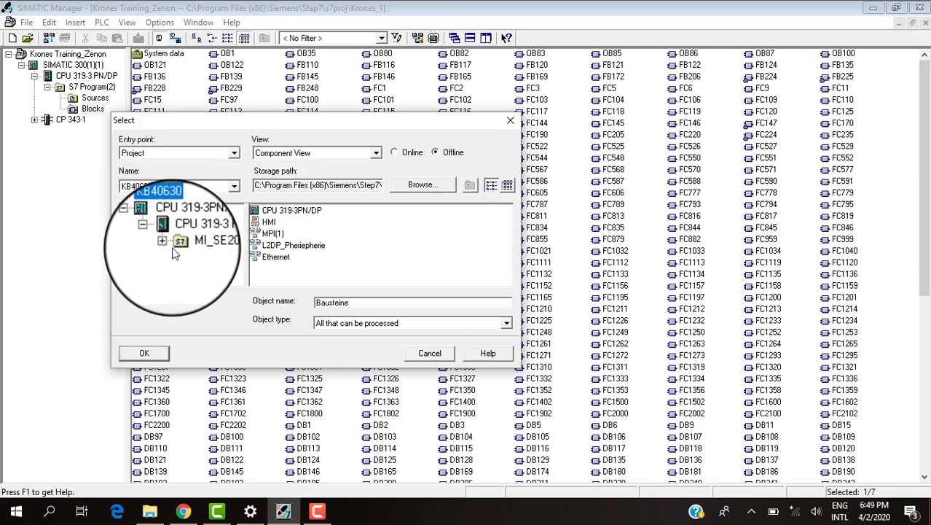
{"action": "left_click", "coordinate": [165, 244]}
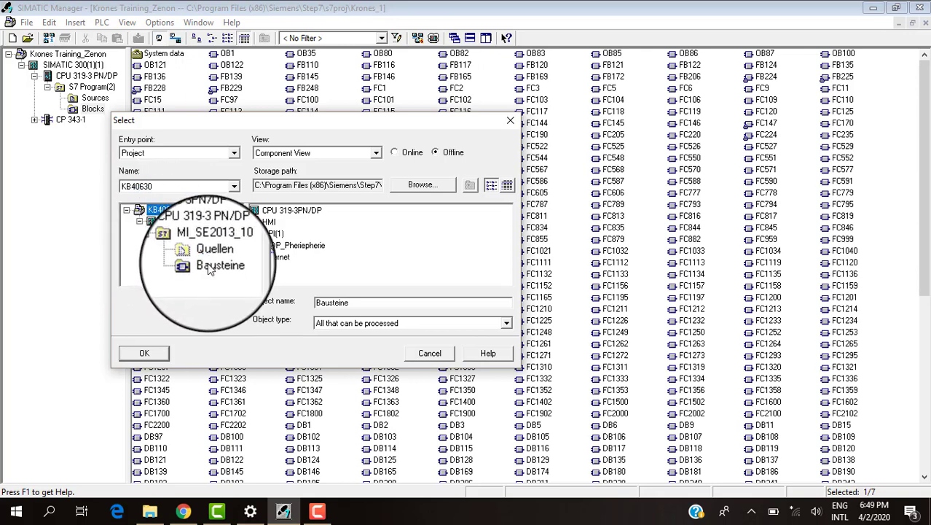
{"action": "left_click", "coordinate": [208, 264]}
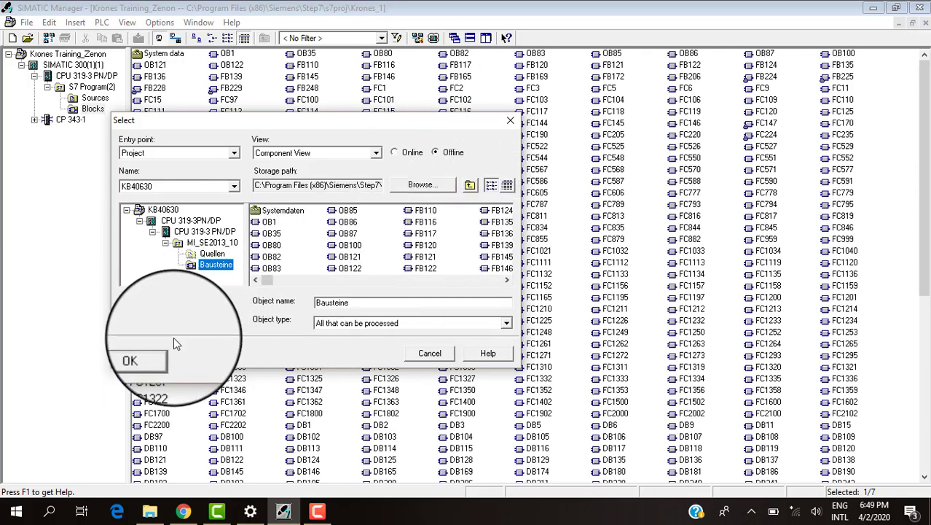
{"action": "left_click", "coordinate": [142, 352]}
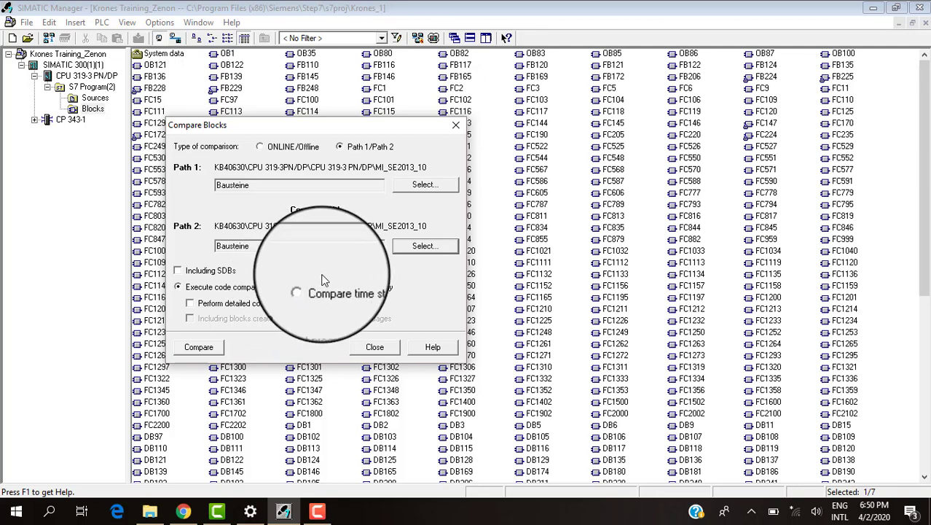
Run the code comparison of the two Bausteine folders, dismiss its result and close the block comparison.
{"action": "left_click", "coordinate": [214, 349]}
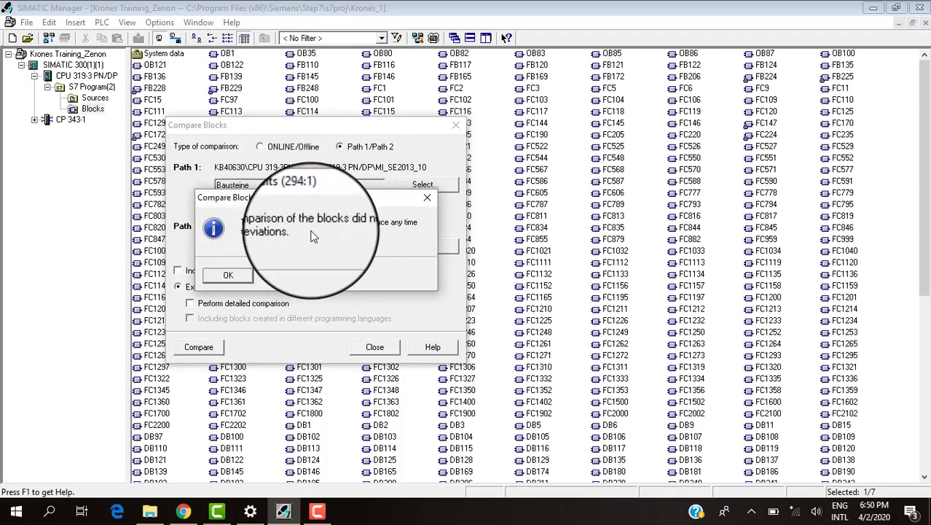
{"action": "left_click", "coordinate": [222, 274]}
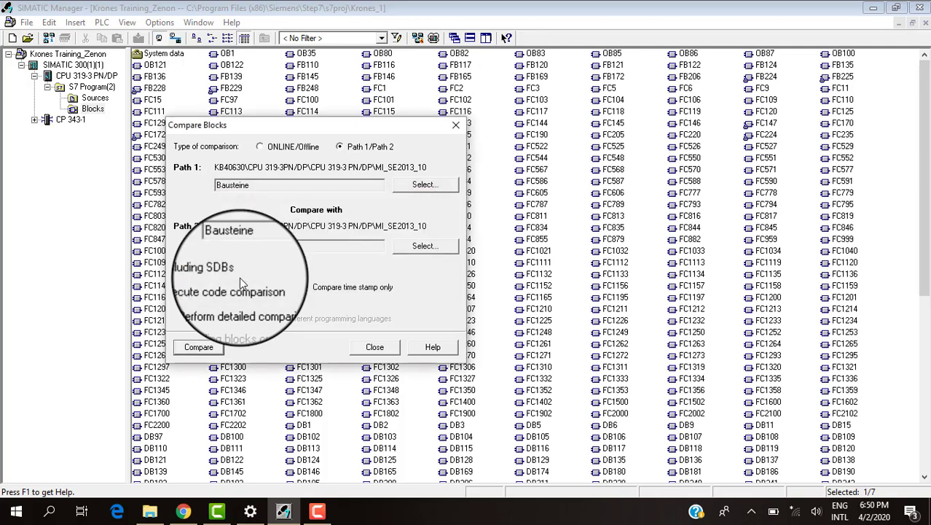
{"action": "left_click", "coordinate": [375, 347]}
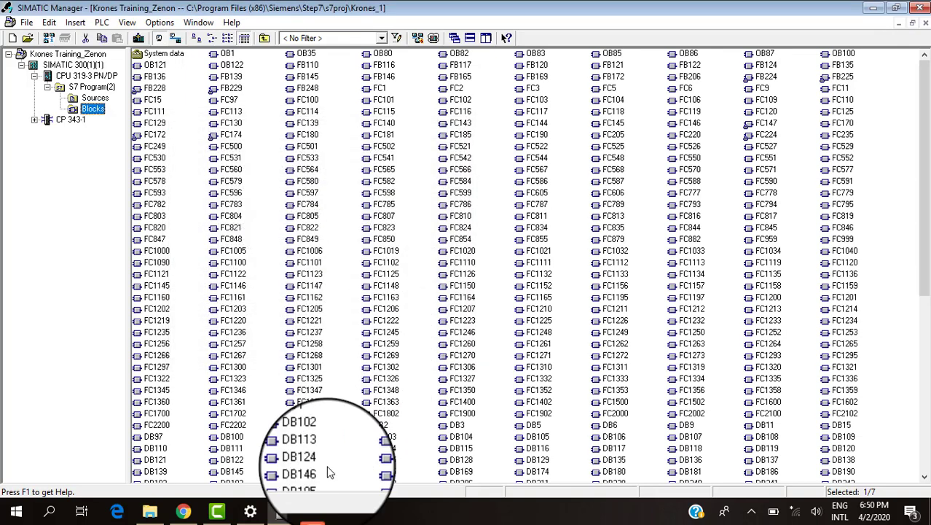
{"action": "mouse_move", "coordinate": [318, 513]}
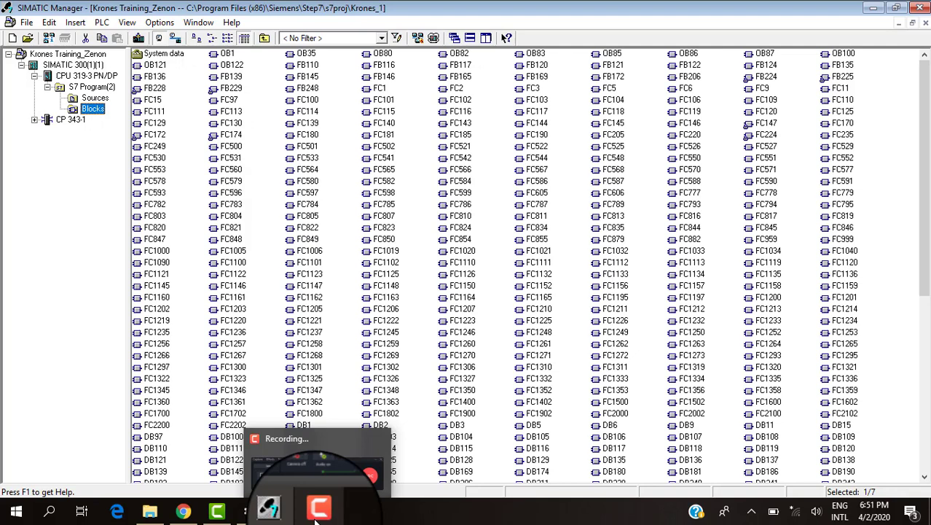
{"action": "left_click", "coordinate": [318, 513]}
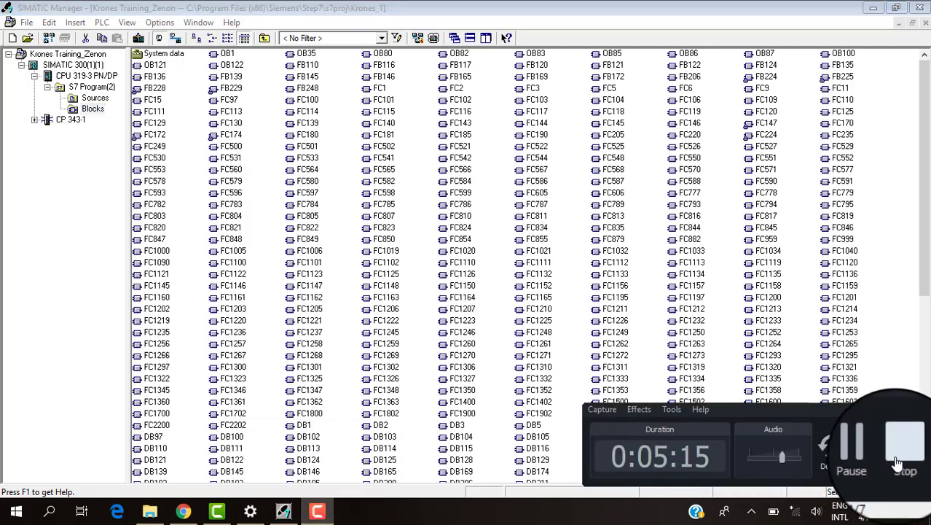